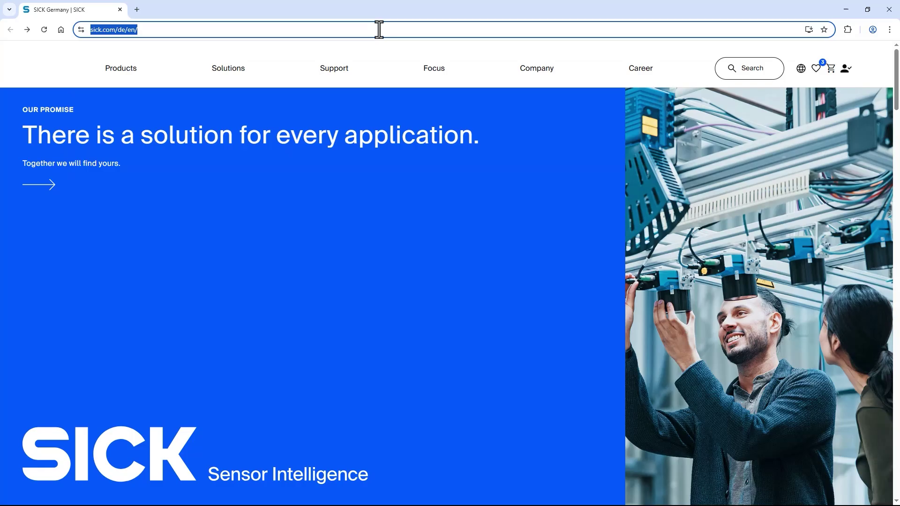
type("19")
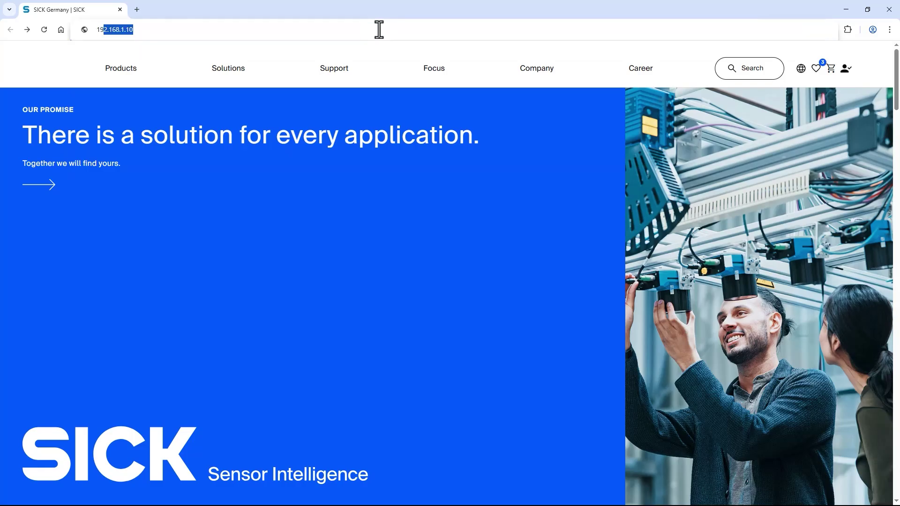
type("2.168")
type(".1.10")
- Load the camera's Quality Inspection web interface at 192.168.1.10 in Chrome
key("Return")
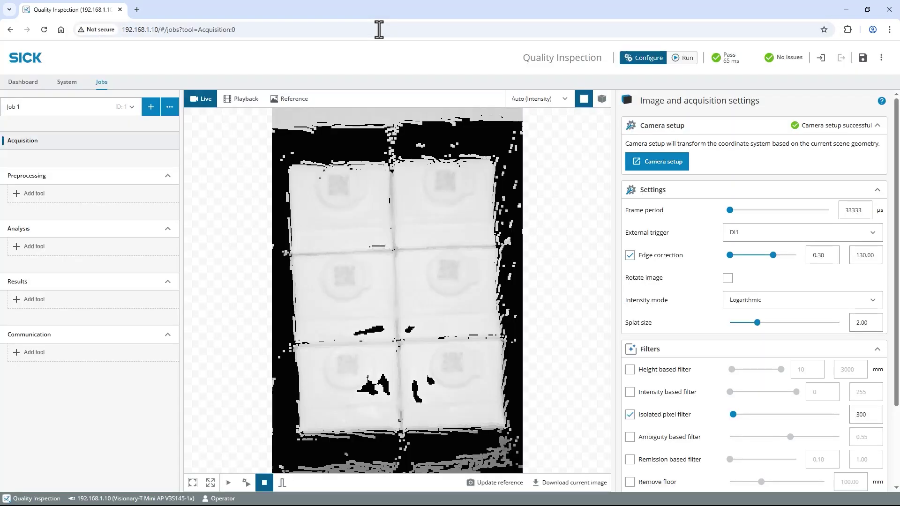
- Run continuous acquisition briefly, then stop it to capture the six-pack tray
left_click(245, 483)
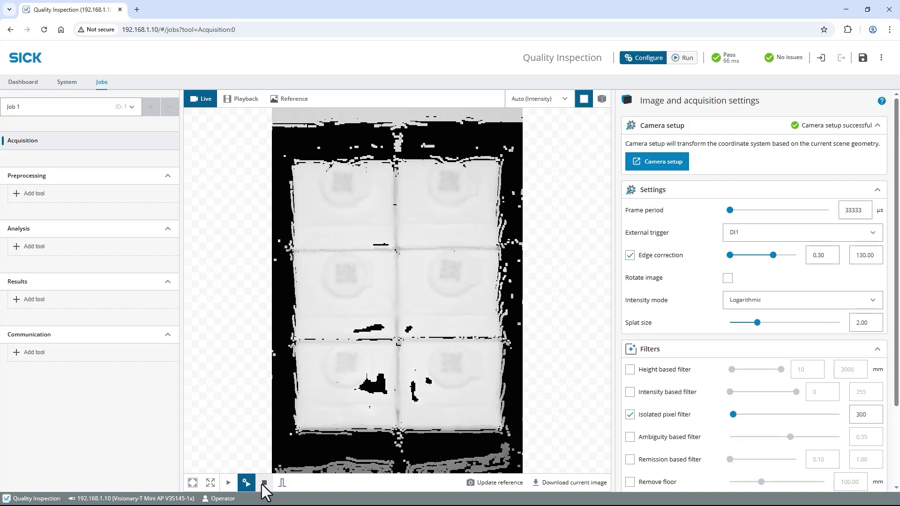
left_click(263, 484)
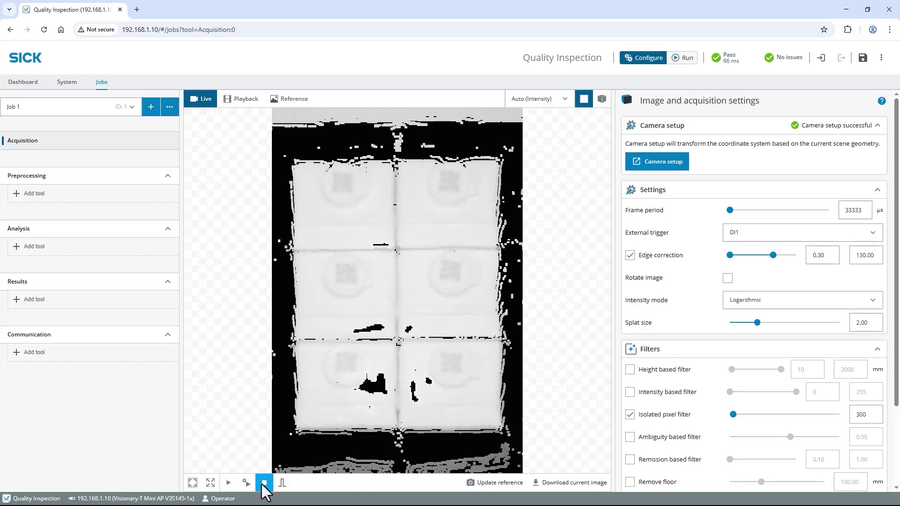
- Add a Blob Region Finder from Count & Find and stretch its region over the whole tray
left_click(91, 250)
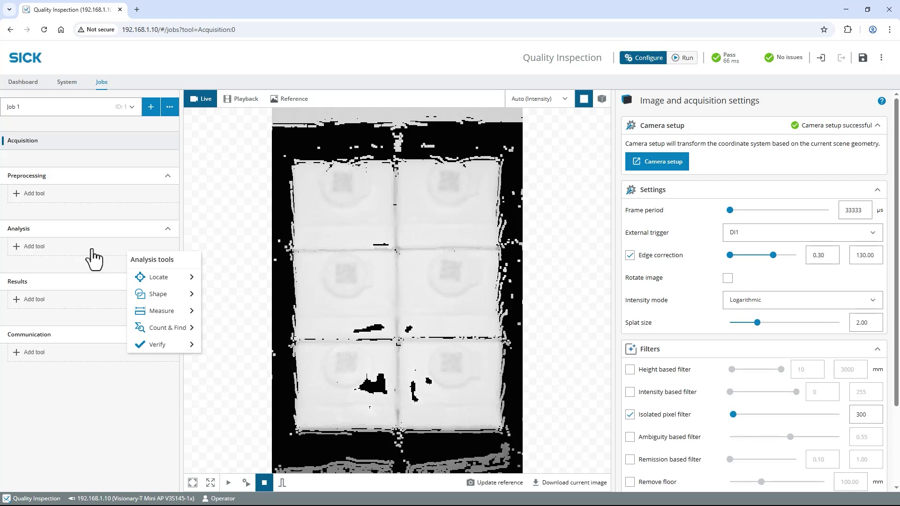
left_click(178, 336)
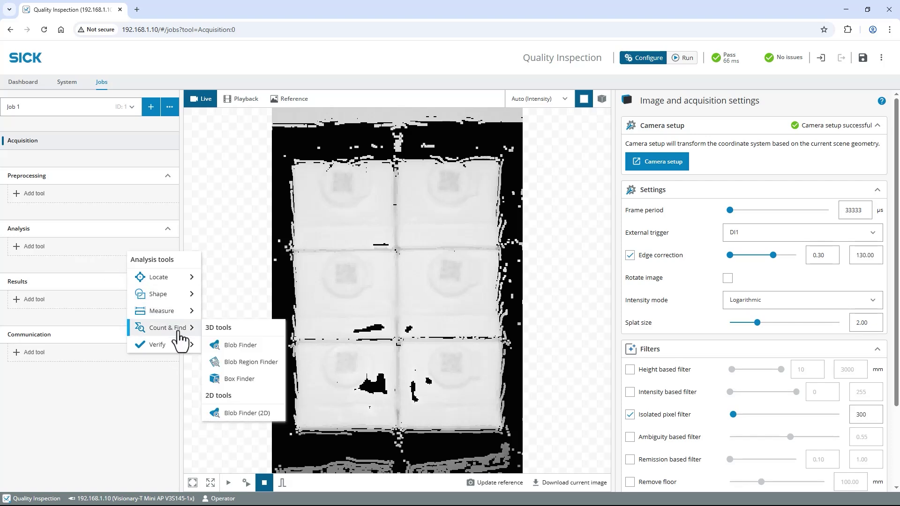
left_click(250, 361)
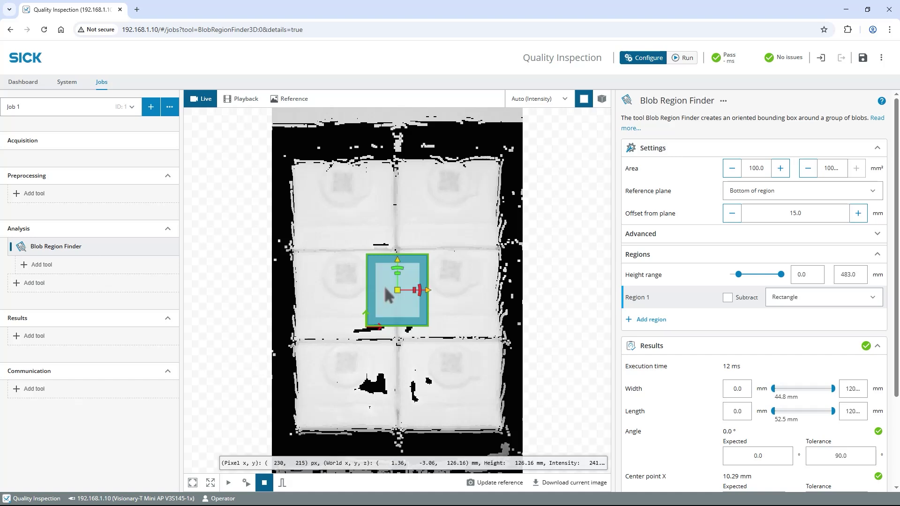
left_click_drag(384, 286, 469, 415)
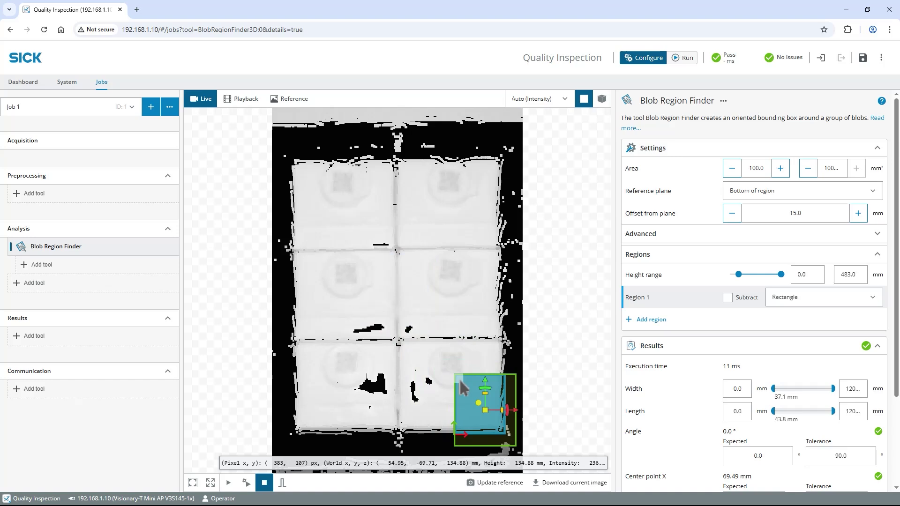
left_click_drag(460, 379, 290, 157)
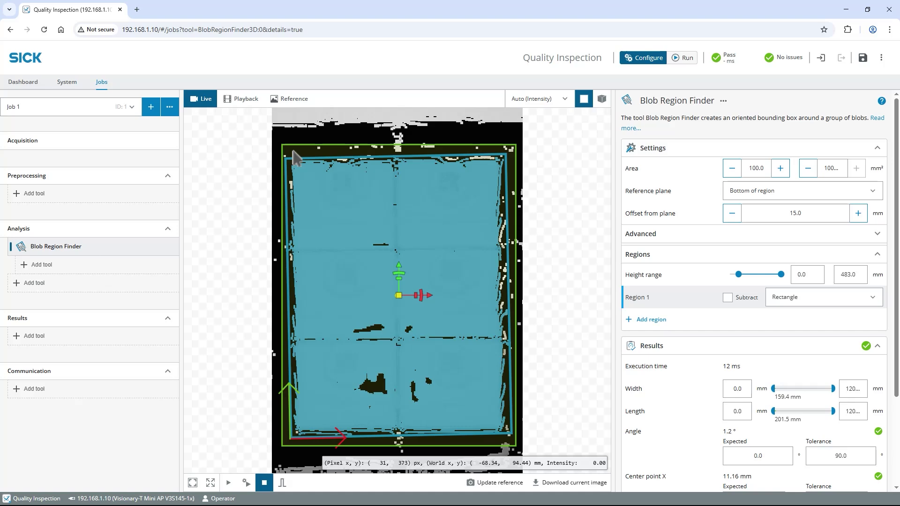
- In the 3D view, set the Blob Region Finder's height range to 93.3–210.2 mm
left_click(602, 100)
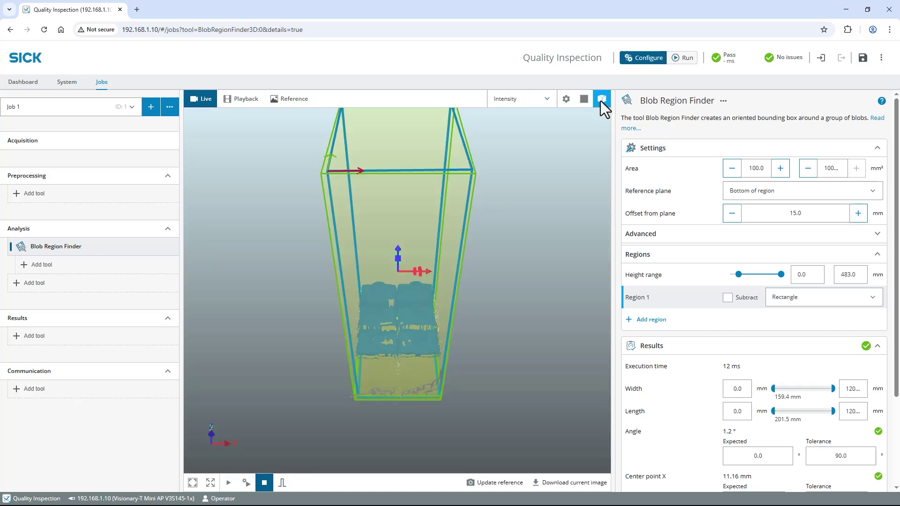
left_click_drag(515, 196, 416, 174)
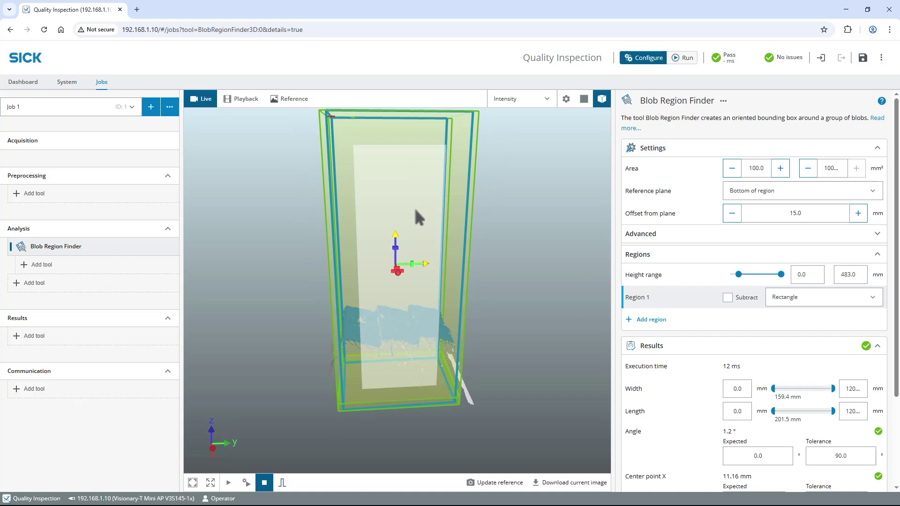
left_click_drag(402, 320, 394, 351)
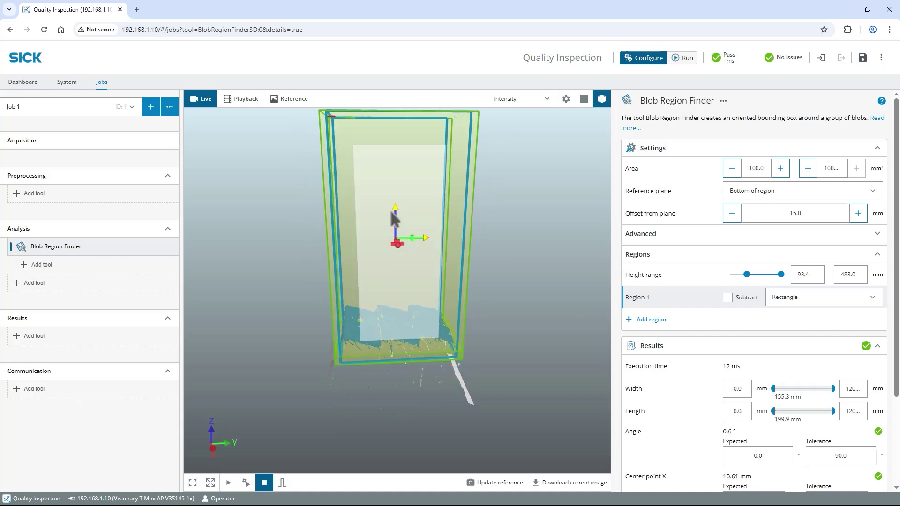
left_click_drag(395, 139, 399, 320)
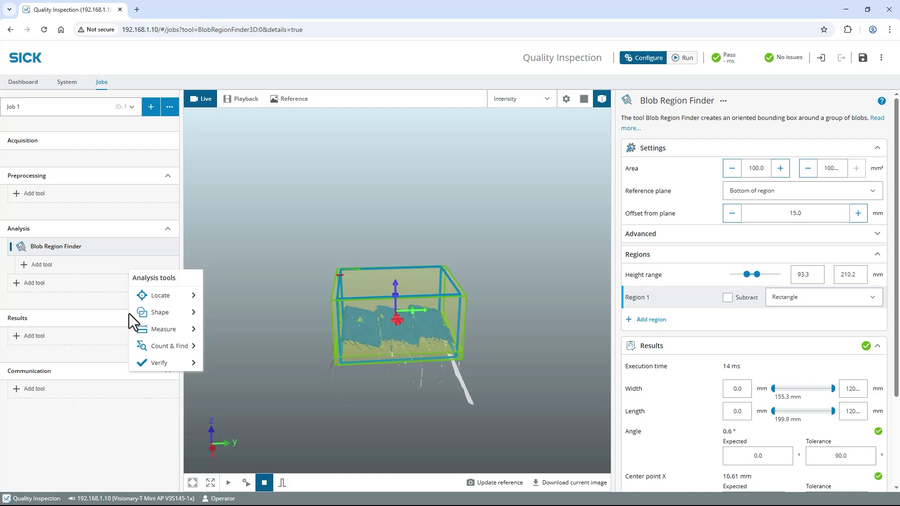
- Add a Completeness Check from Verify and switch its 2×3 cells to rectangles in 2D view
left_click(172, 367)
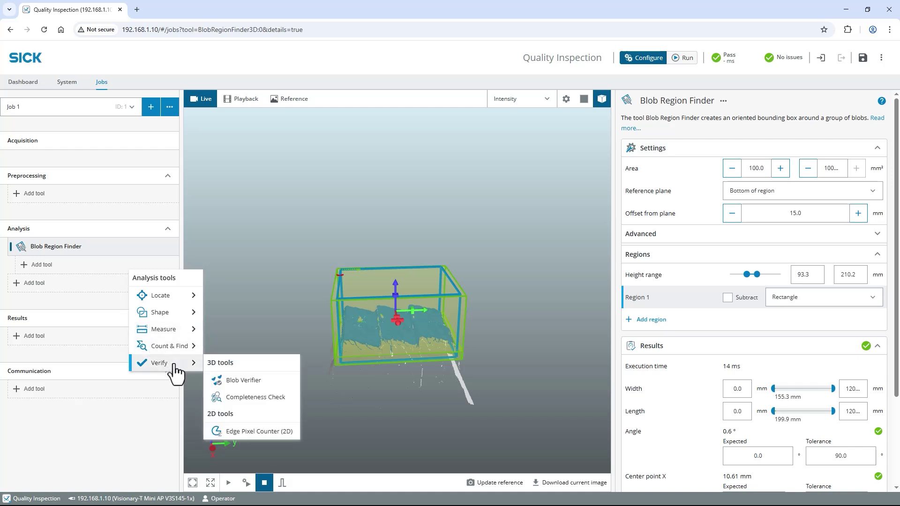
left_click(254, 398)
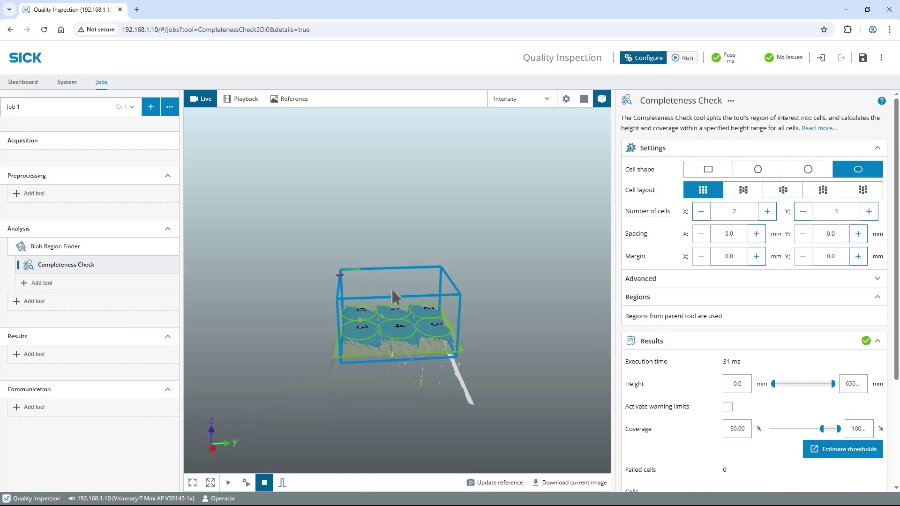
left_click(587, 102)
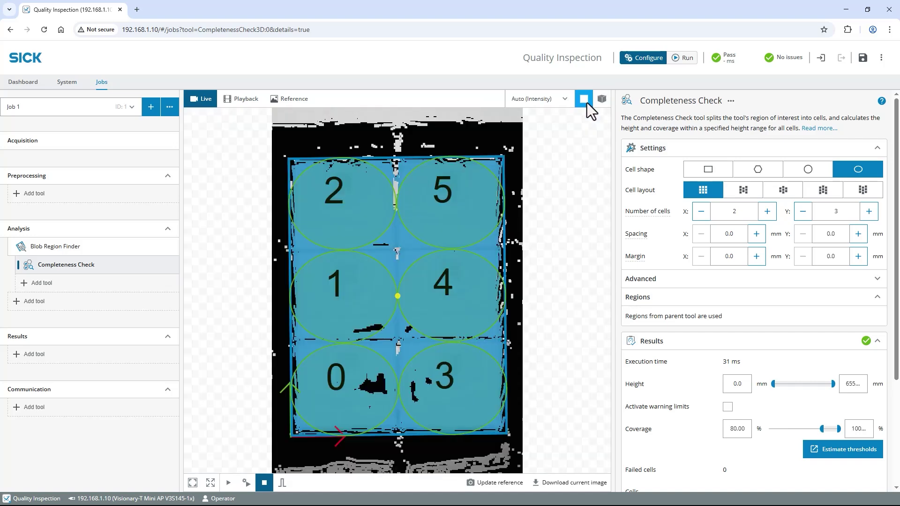
left_click(707, 171)
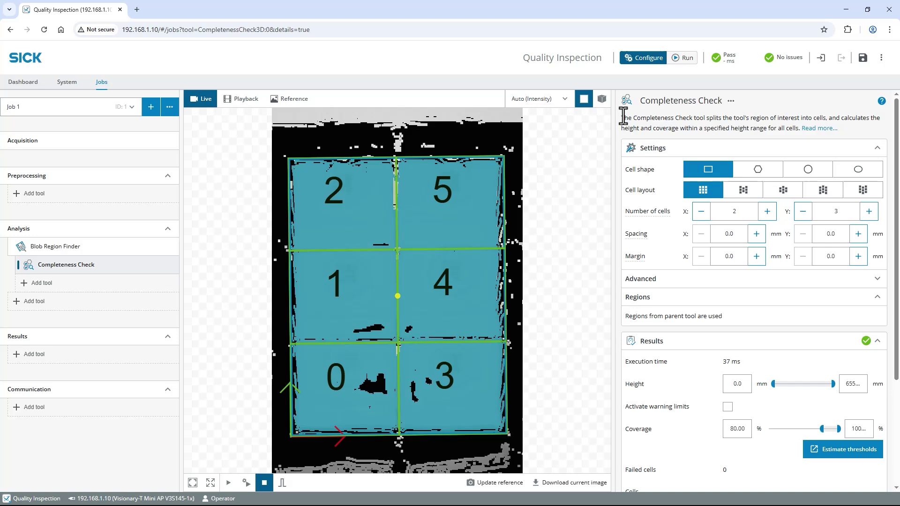
- Switch the viewer to 3D to see the rectangular cells over the point cloud
left_click(602, 100)
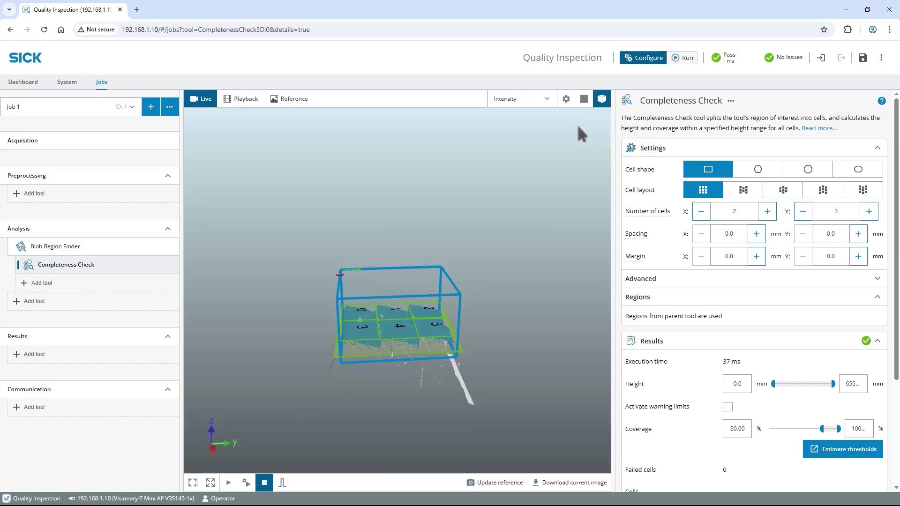
scroll(383, 327, "up", 1)
scroll(384, 327, "up", 2)
scroll(383, 327, "up", 2)
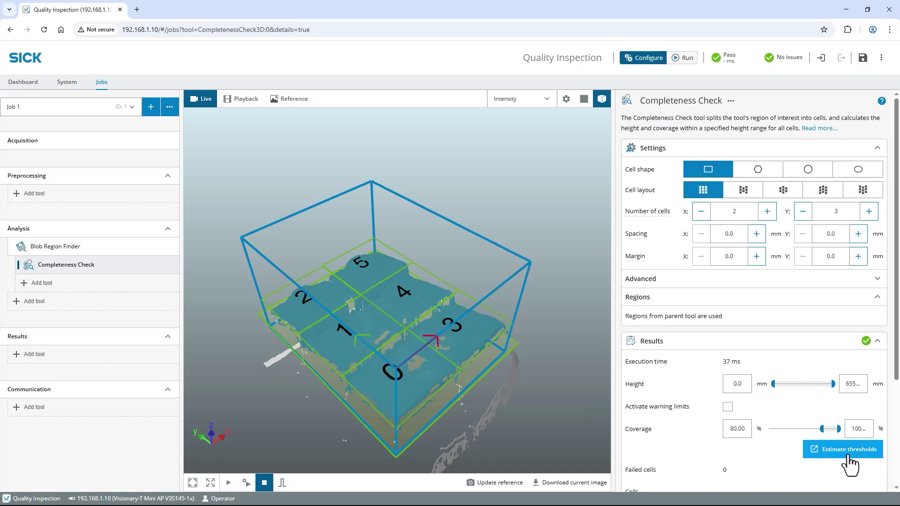
- Estimate thresholds from full and one-pack-missing bundles, applying 106.4–135.4 mm and 44.81% coverage
left_click(850, 465)
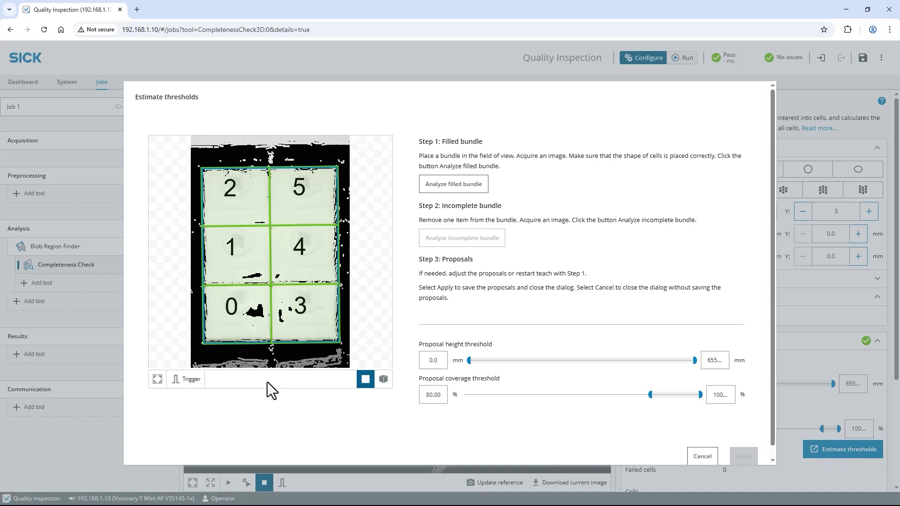
left_click(195, 381)
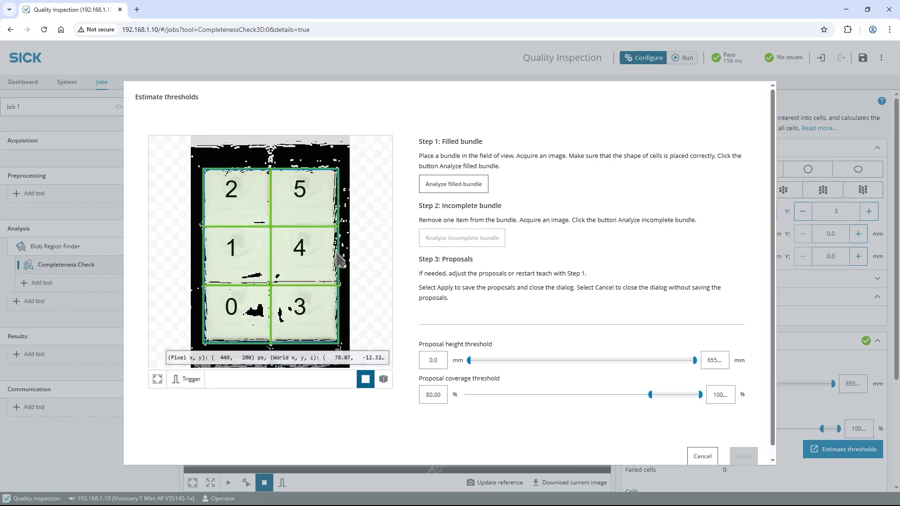
left_click(450, 198)
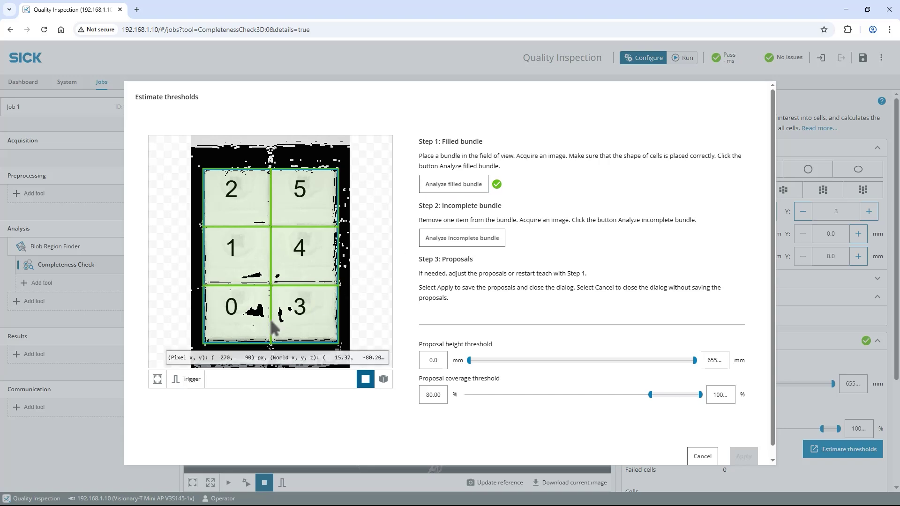
left_click(191, 378)
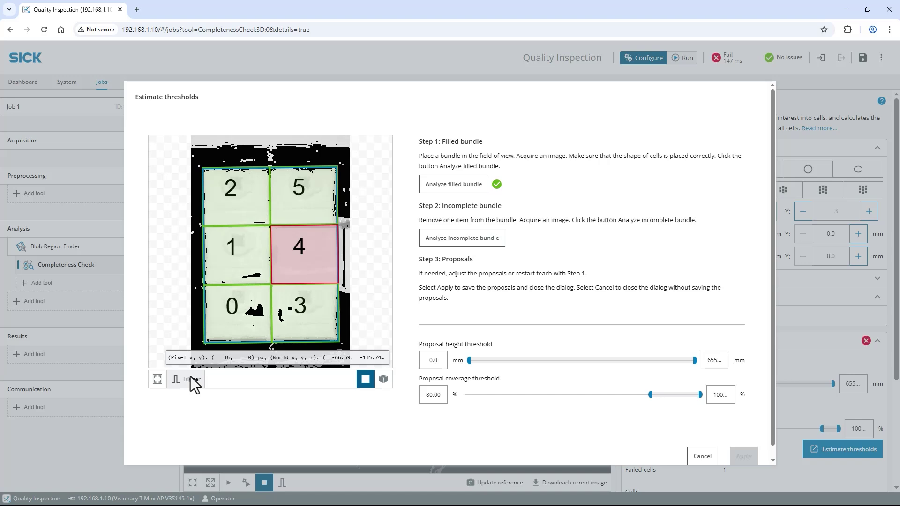
left_click(470, 239)
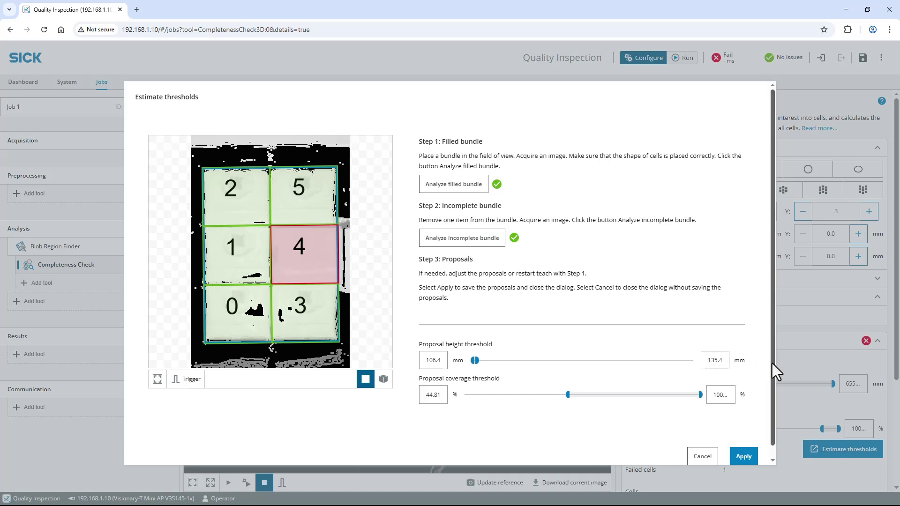
left_click_drag(772, 367, 774, 387)
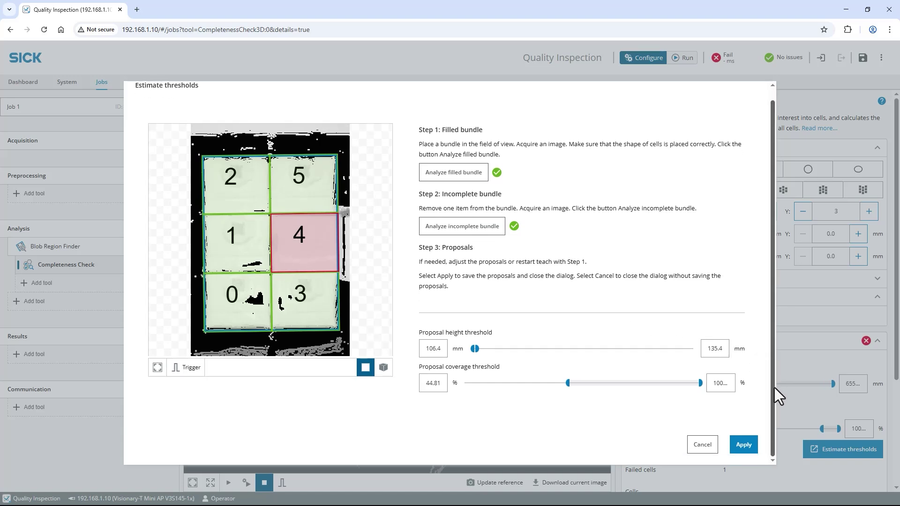
left_click(744, 446)
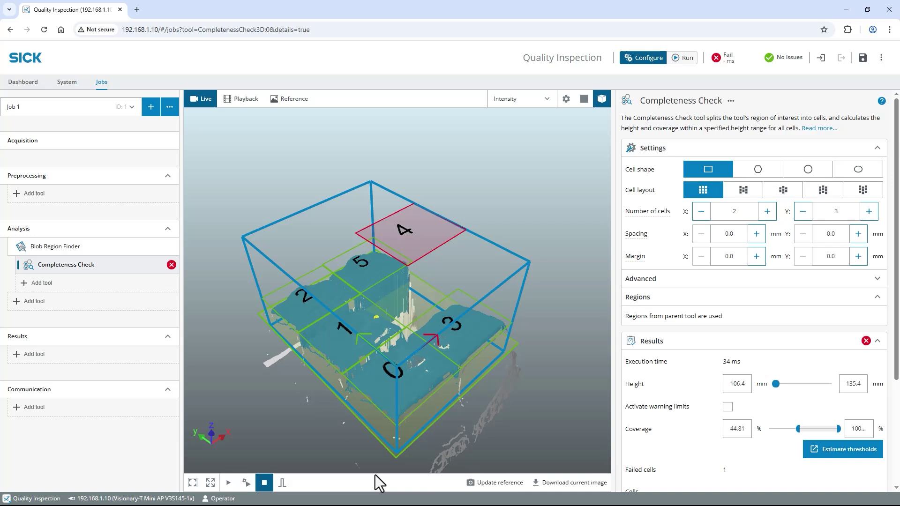
- Run live inspection and re-acquire the refilled bundle so all six cells pass
left_click(246, 482)
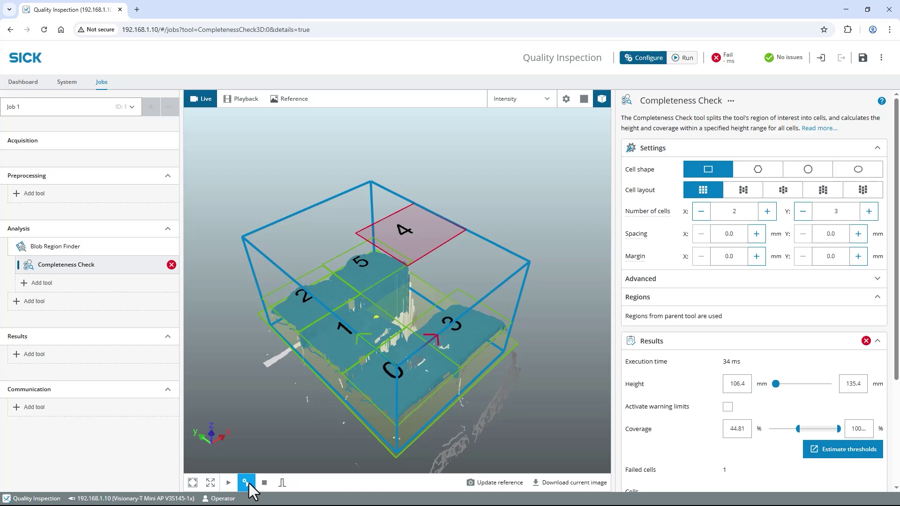
left_click(246, 482)
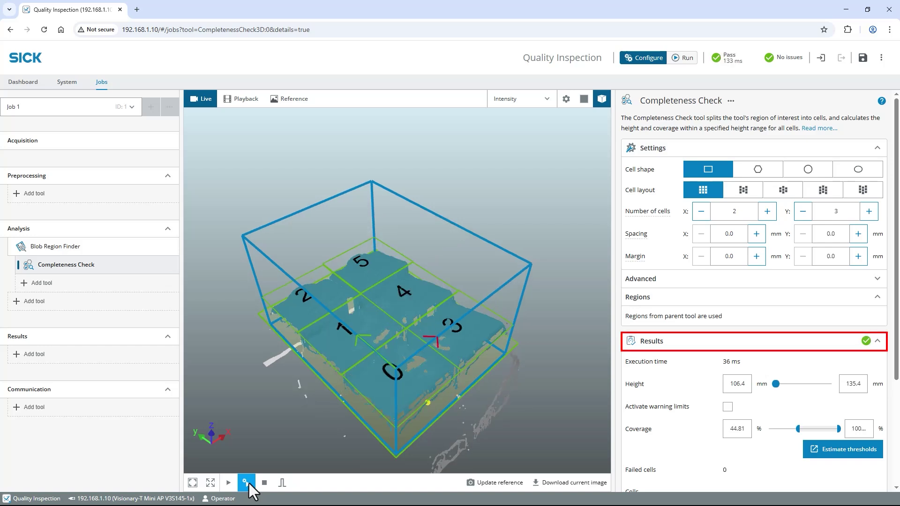